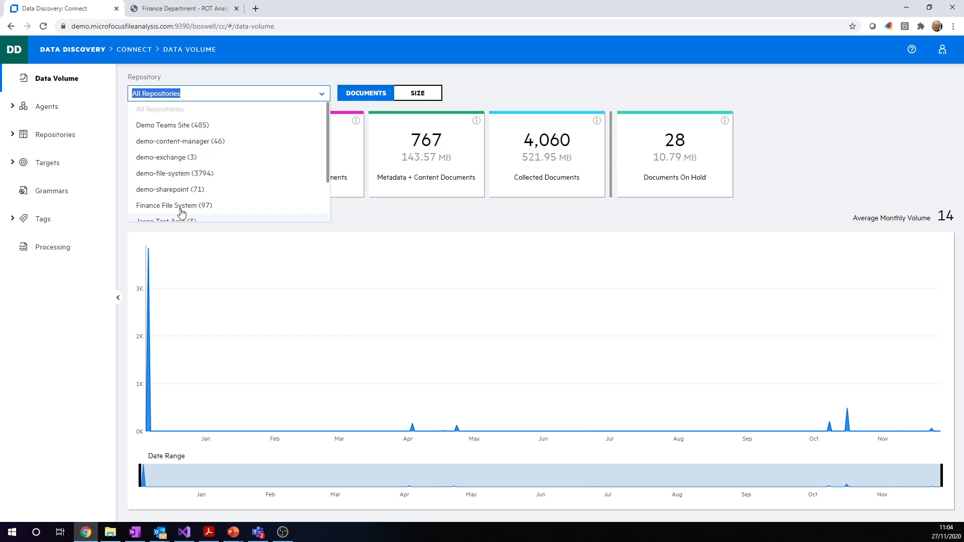
Go to the Manage area to show the list of workspaces
{"action": "left_click", "coordinate": [15, 55]}
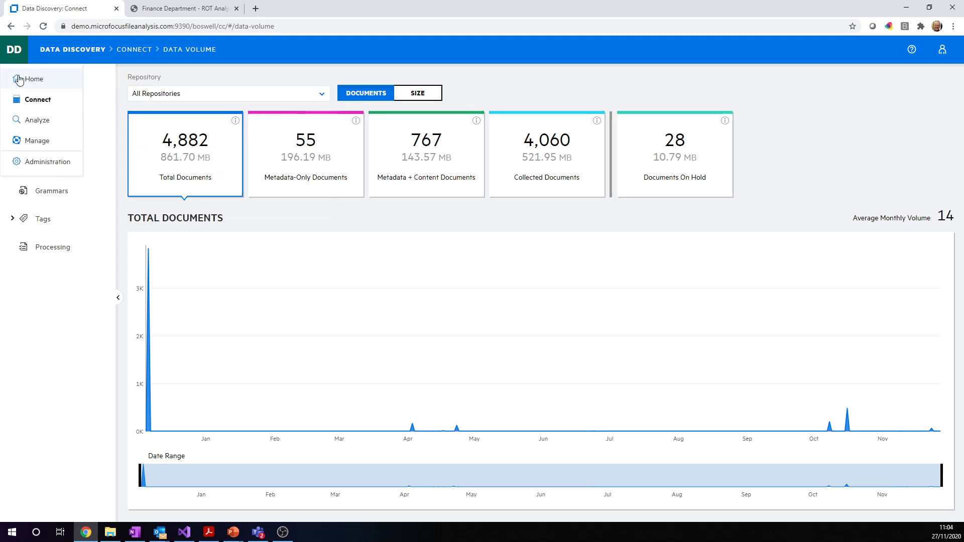
{"action": "left_click", "coordinate": [38, 140]}
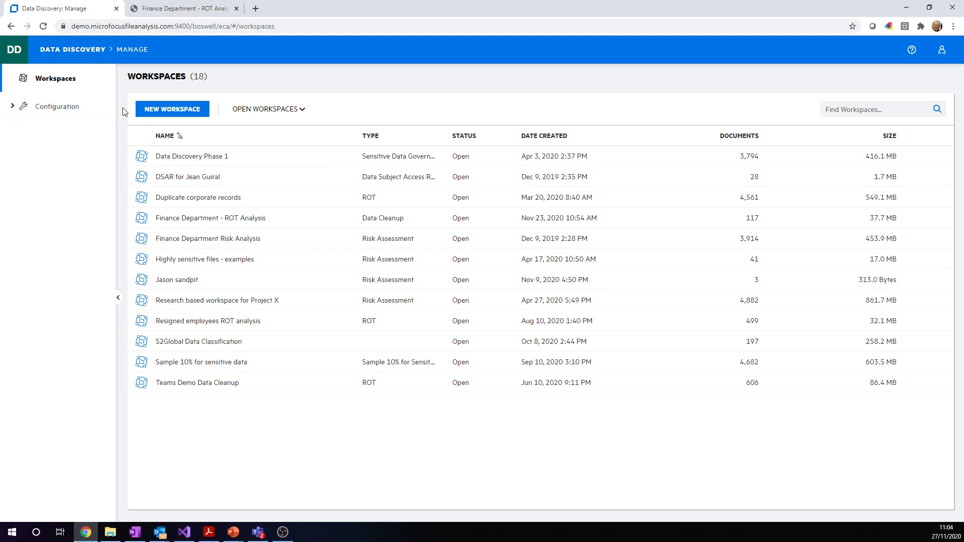
{"action": "left_click", "coordinate": [158, 110]}
{"action": "left_click", "coordinate": [369, 183]}
{"action": "type", "text": "Du"}
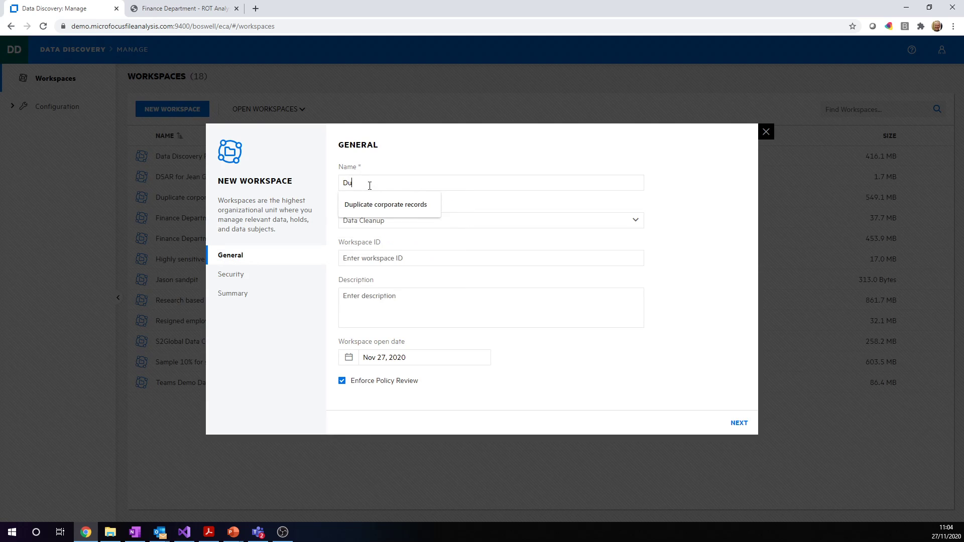
{"action": "type", "text": "plicate corporate records"}
{"action": "left_click", "coordinate": [378, 206]}
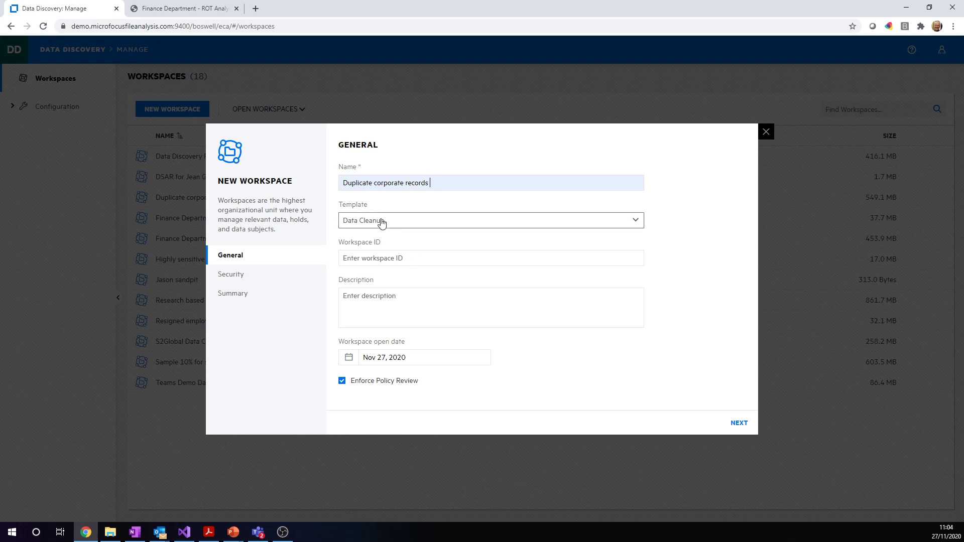
{"action": "left_click", "coordinate": [764, 137]}
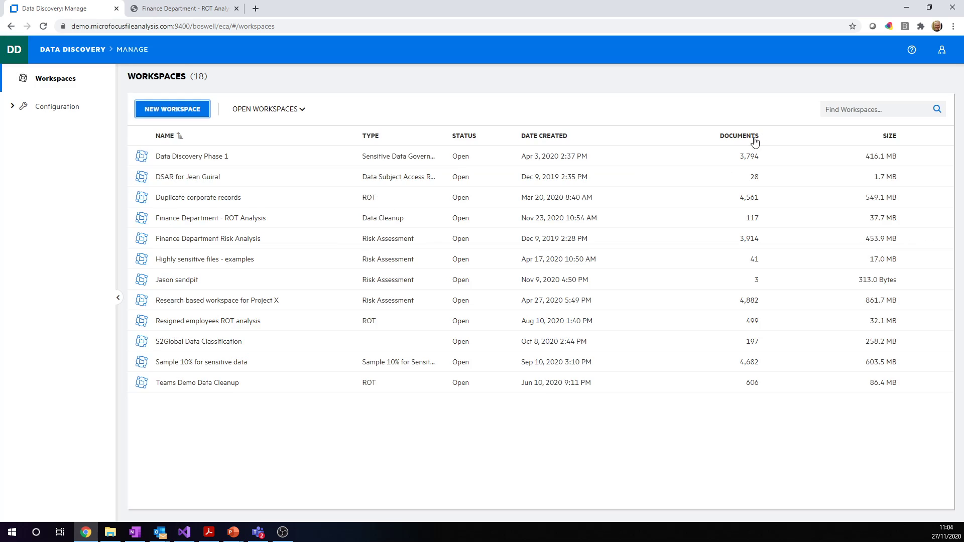
Open the Duplicate corporate records workspace and review its data sources and its content by file type
{"action": "left_click", "coordinate": [206, 198]}
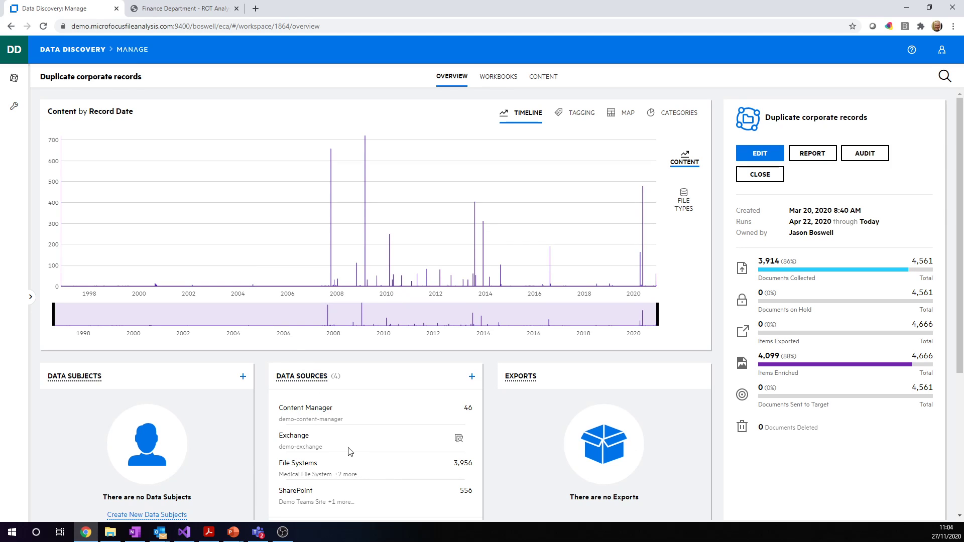
{"action": "left_click", "coordinate": [312, 378]}
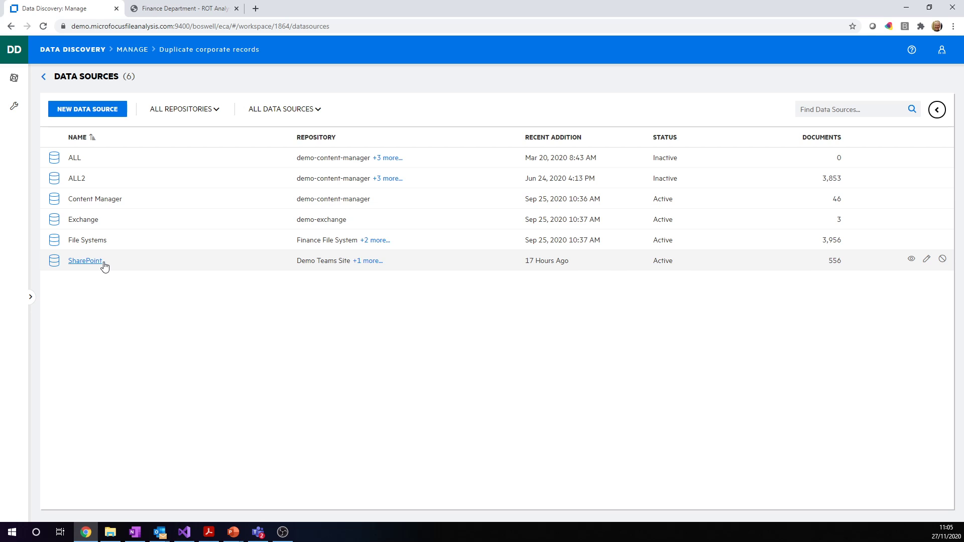
{"action": "left_click", "coordinate": [42, 78]}
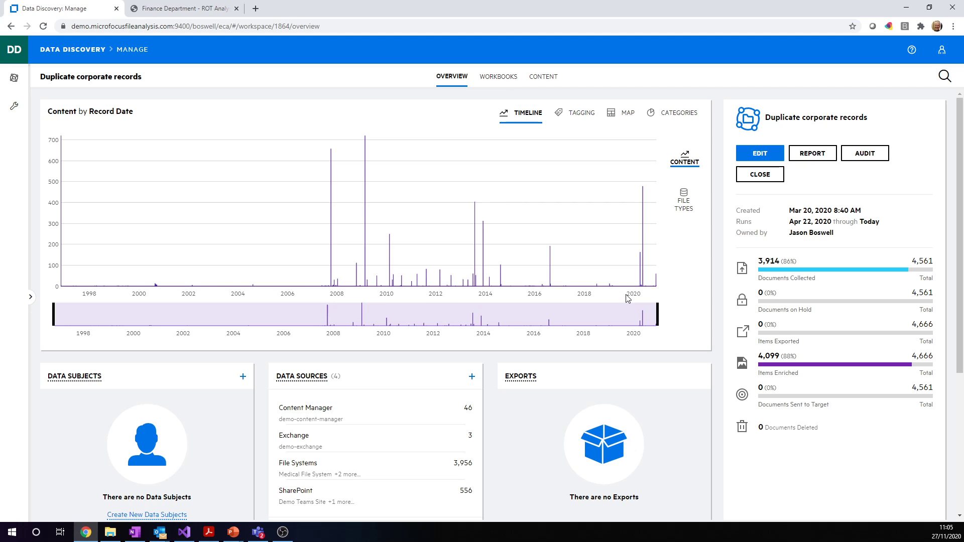
{"action": "left_click", "coordinate": [683, 200]}
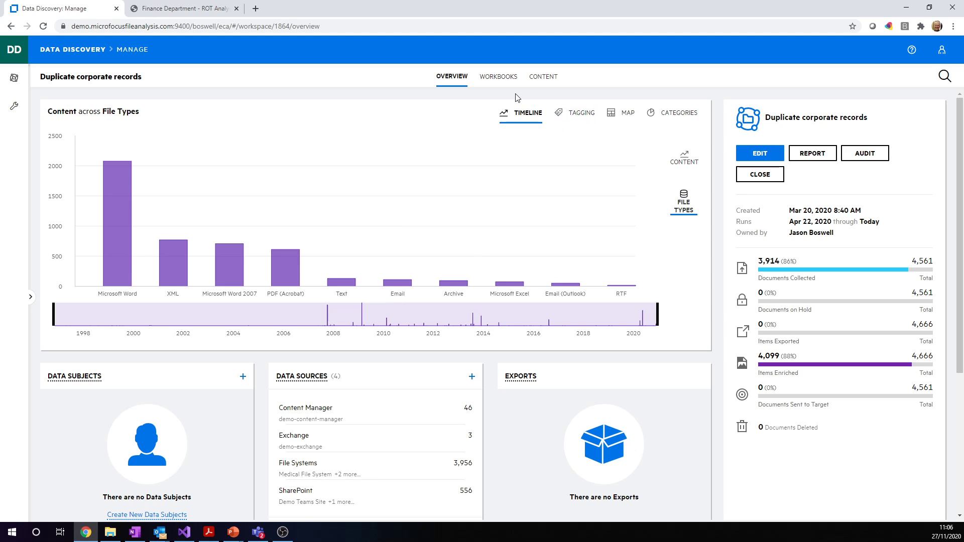
Start a new workbook in the workspace, named Duplicate Corporate Records, with the category Redundant
{"action": "left_click", "coordinate": [502, 78]}
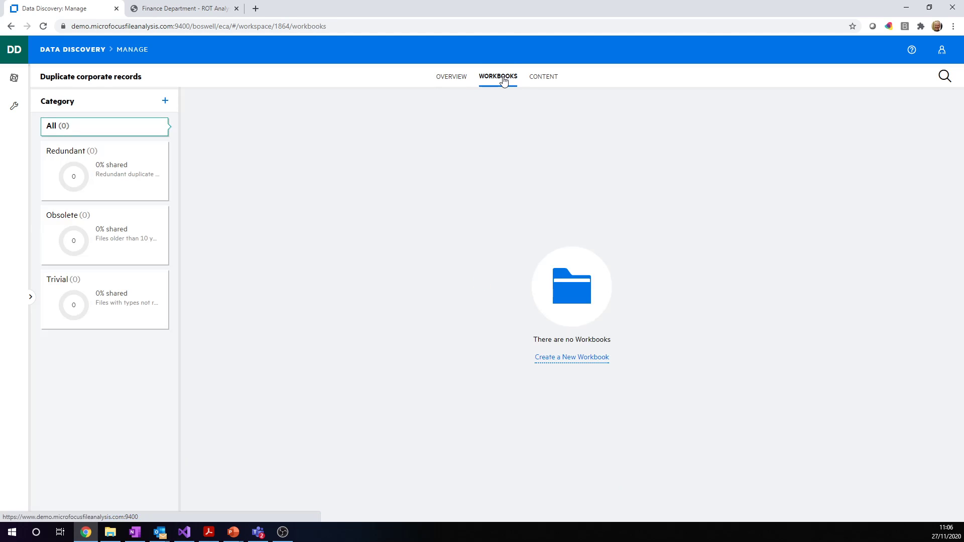
{"action": "left_click", "coordinate": [587, 358]}
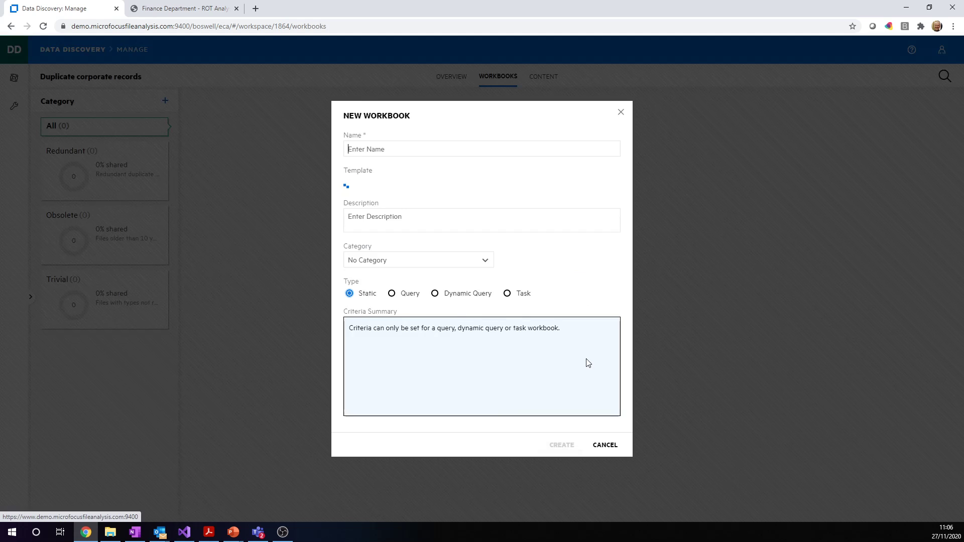
{"action": "left_click", "coordinate": [368, 148]}
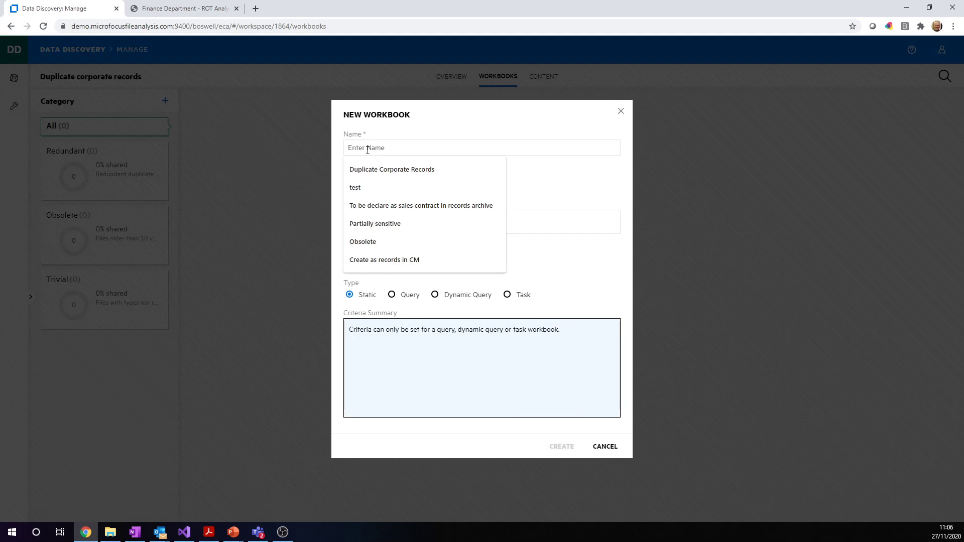
{"action": "left_click", "coordinate": [374, 167]}
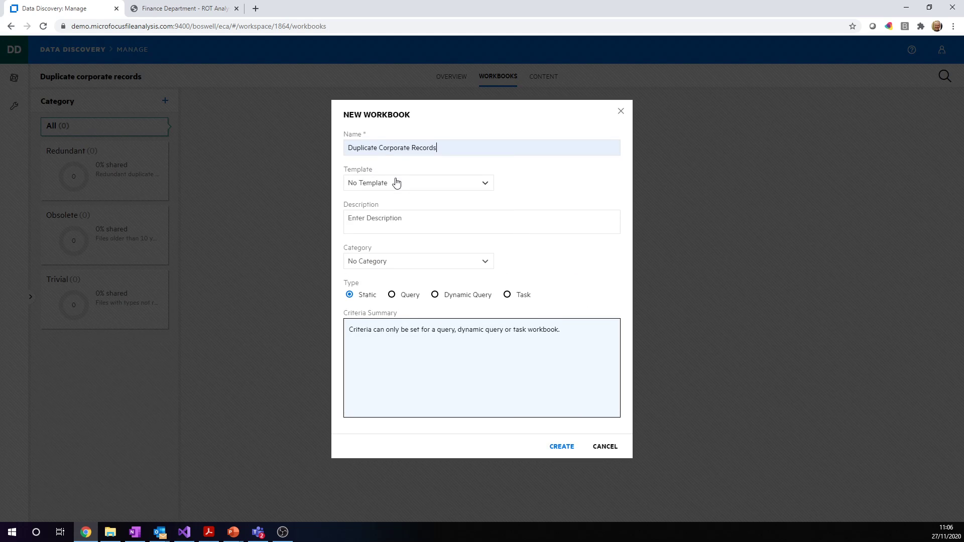
{"action": "left_click", "coordinate": [382, 262]}
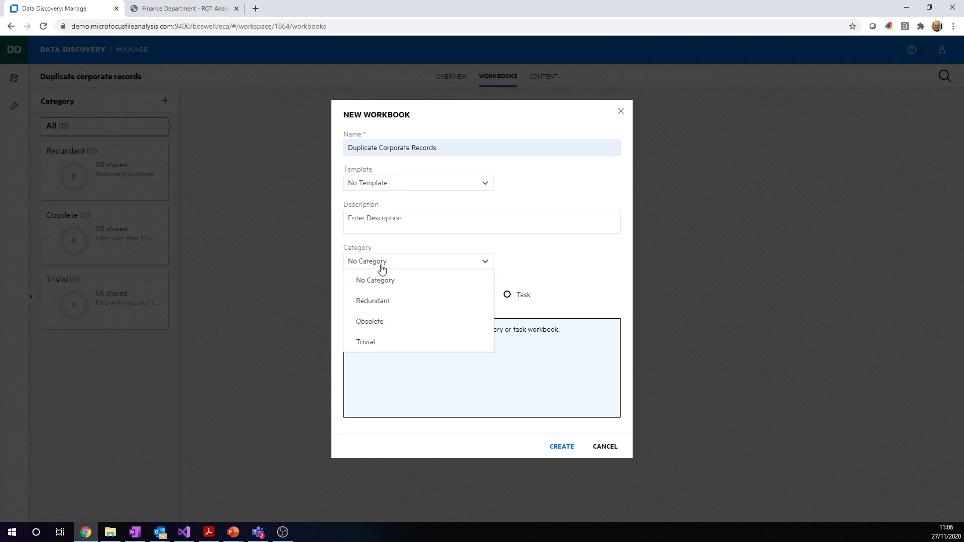
{"action": "left_click", "coordinate": [382, 300]}
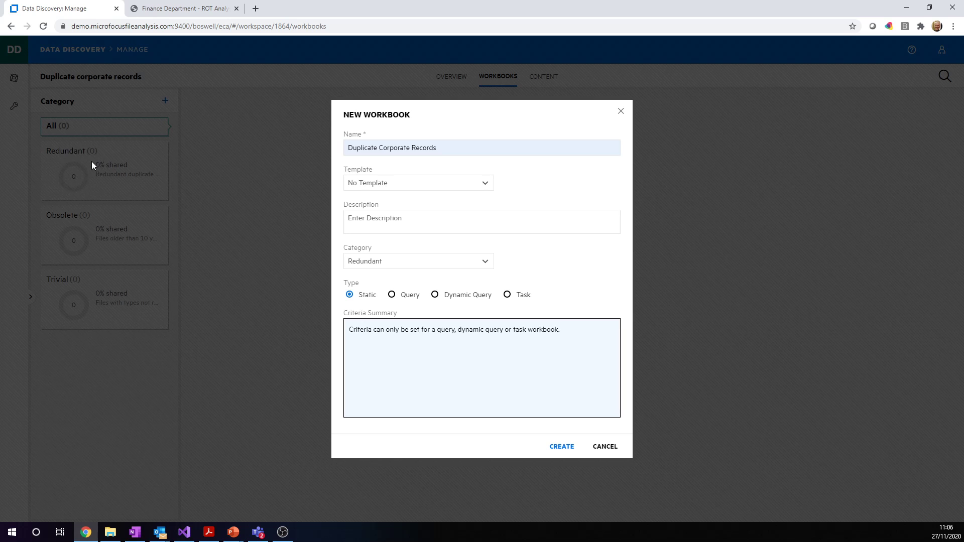
Set the workbook type to Task and limit its deduplication task to comparing against official records
{"action": "left_click", "coordinate": [507, 295]}
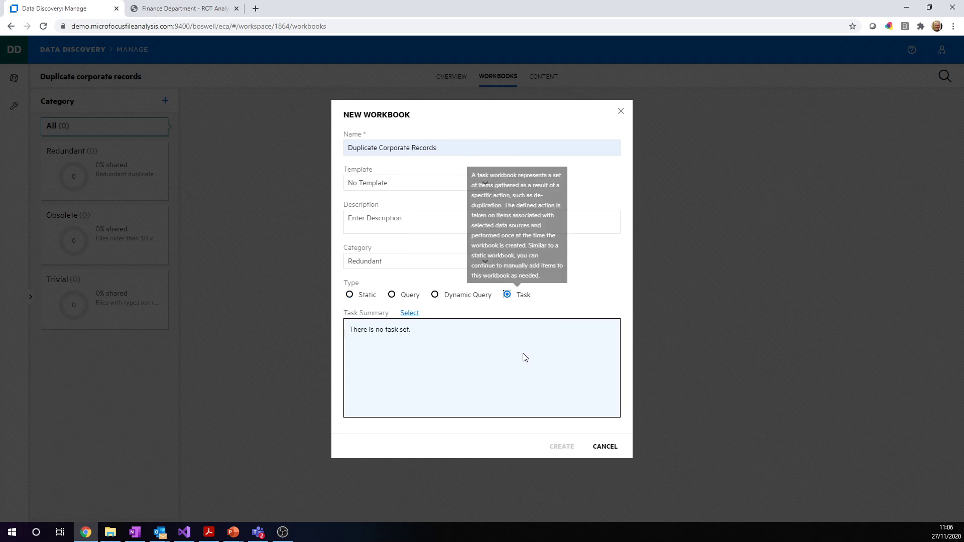
{"action": "left_click", "coordinate": [410, 314]}
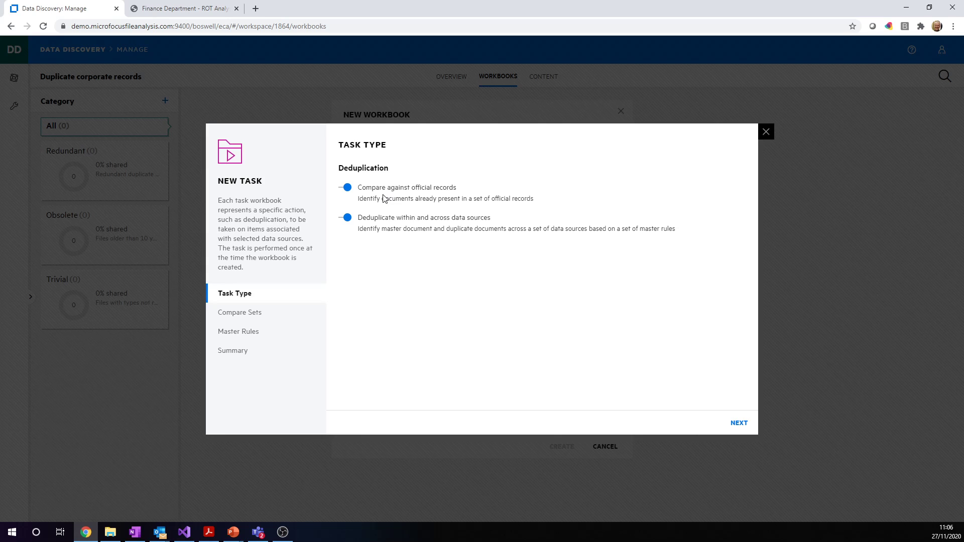
{"action": "left_click", "coordinate": [347, 219]}
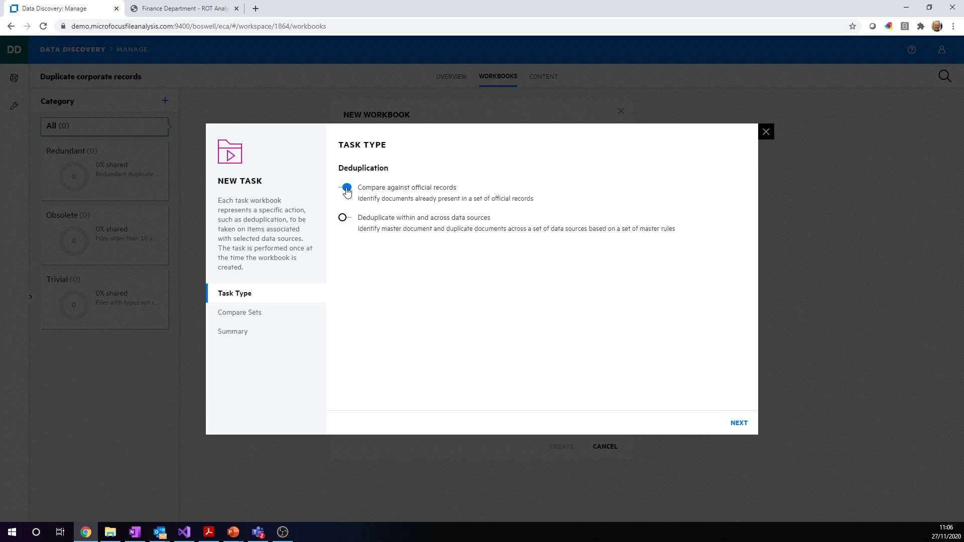
{"action": "left_click", "coordinate": [739, 423]}
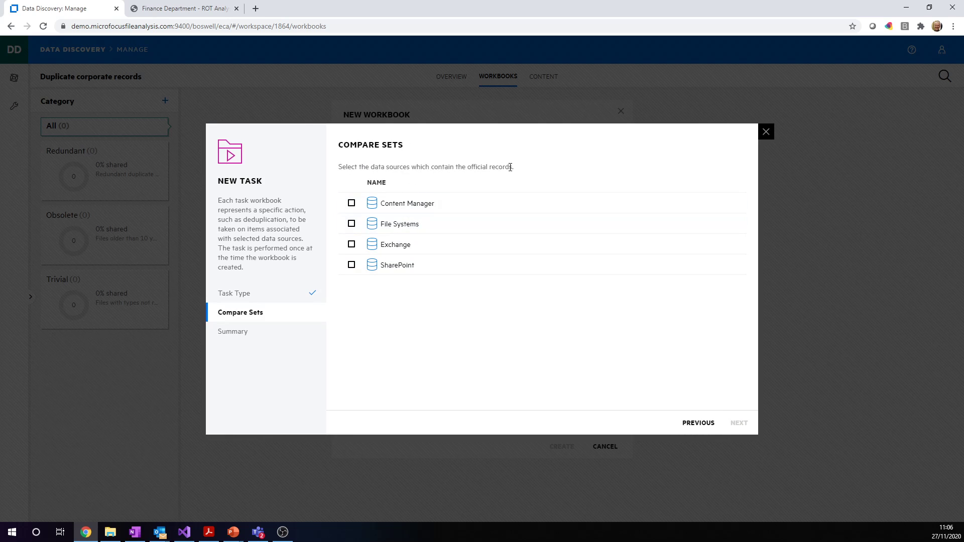
Choose Content Manager as the official records source, finish the task definition and create the workbook
{"action": "left_click", "coordinate": [352, 204]}
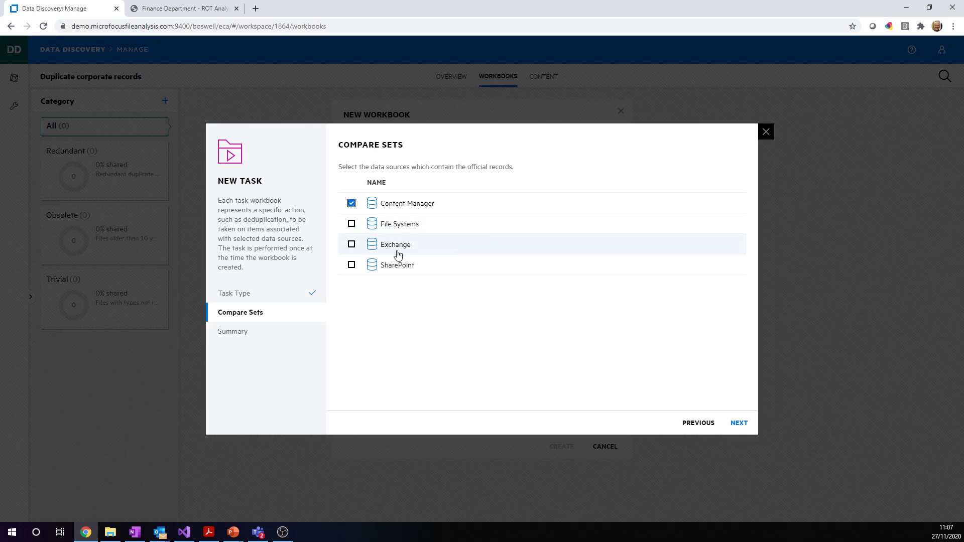
{"action": "left_click", "coordinate": [741, 425]}
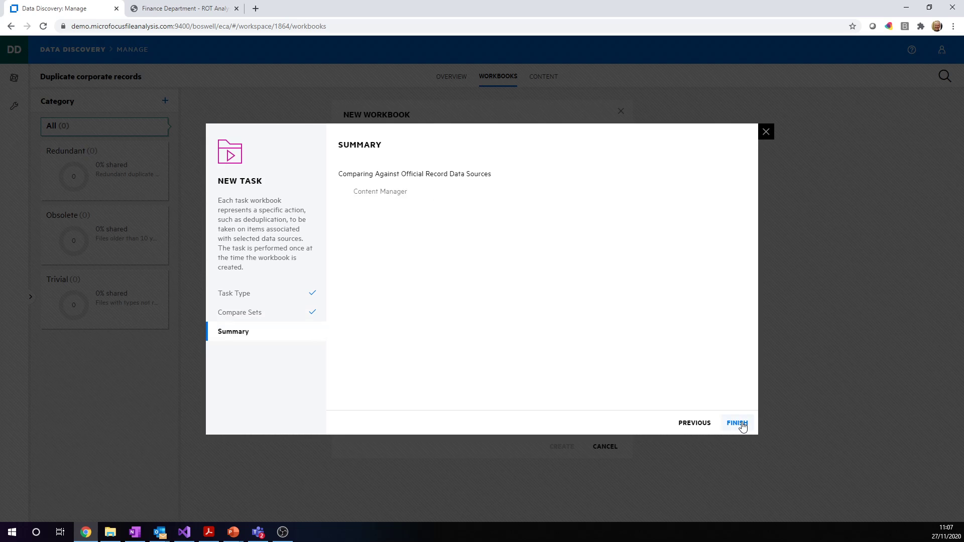
{"action": "left_click", "coordinate": [738, 423]}
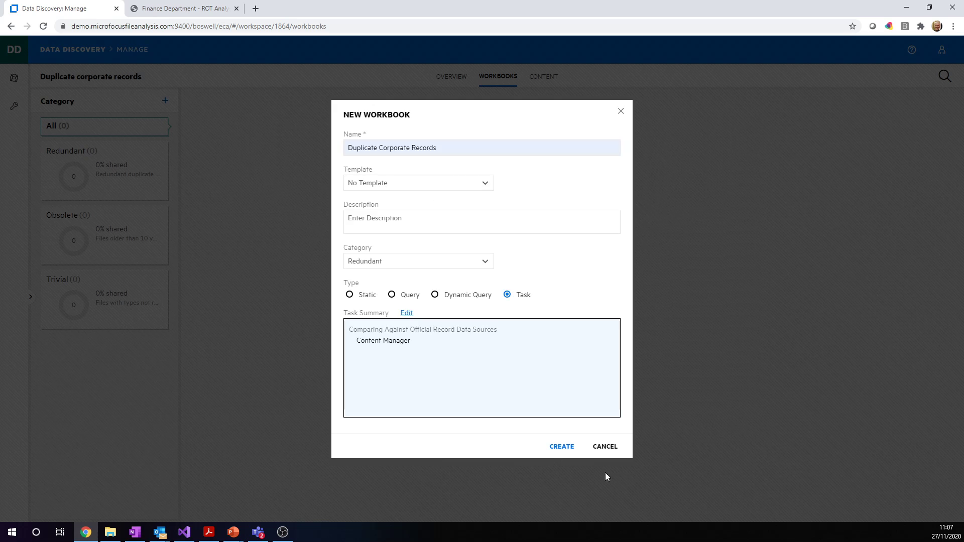
{"action": "left_click", "coordinate": [561, 448]}
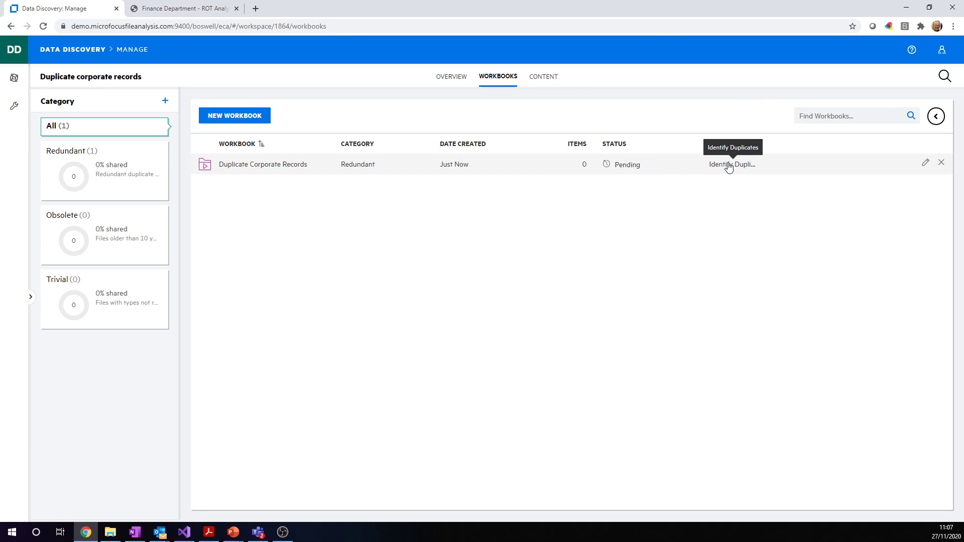
Check the new workbook's details and activity history, and reload the page to update its status
{"action": "left_click", "coordinate": [935, 117]}
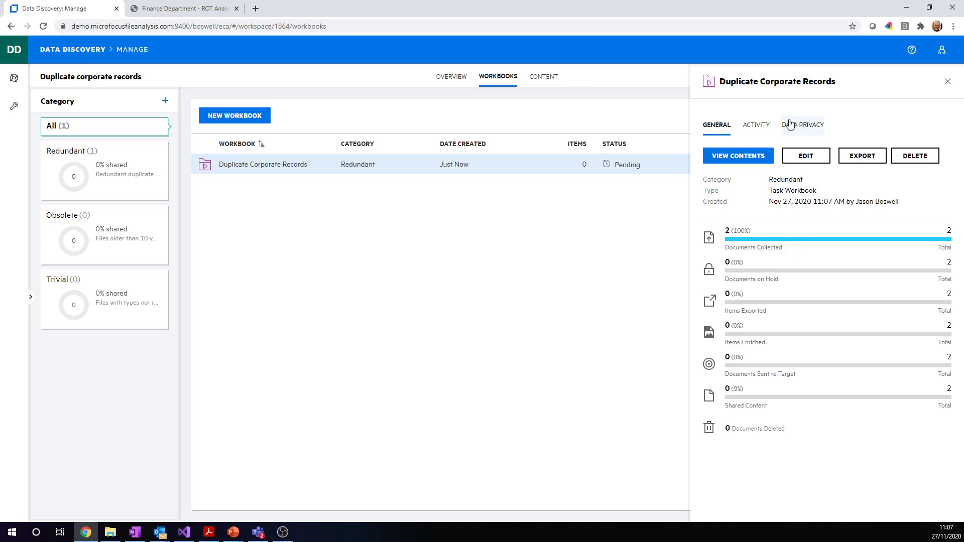
{"action": "left_click", "coordinate": [755, 125]}
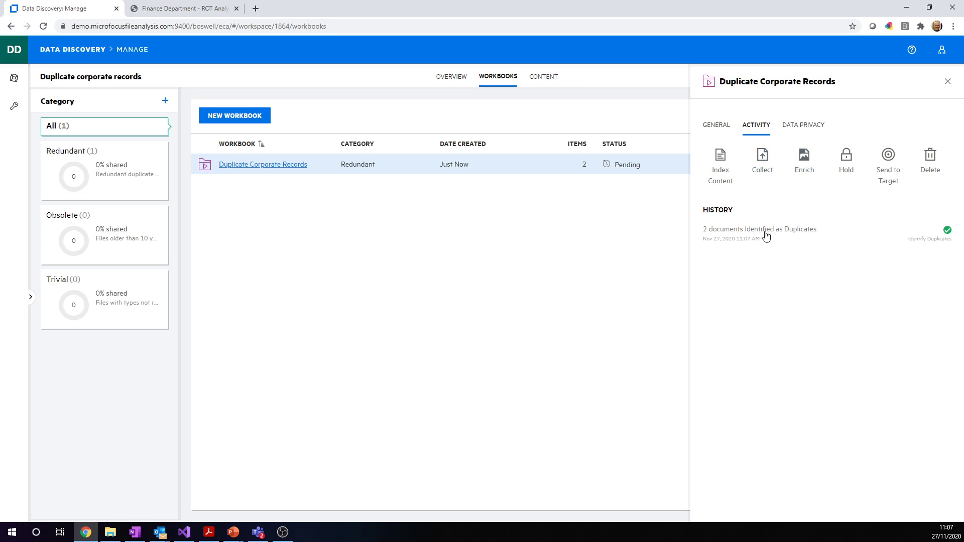
{"action": "left_click", "coordinate": [44, 28]}
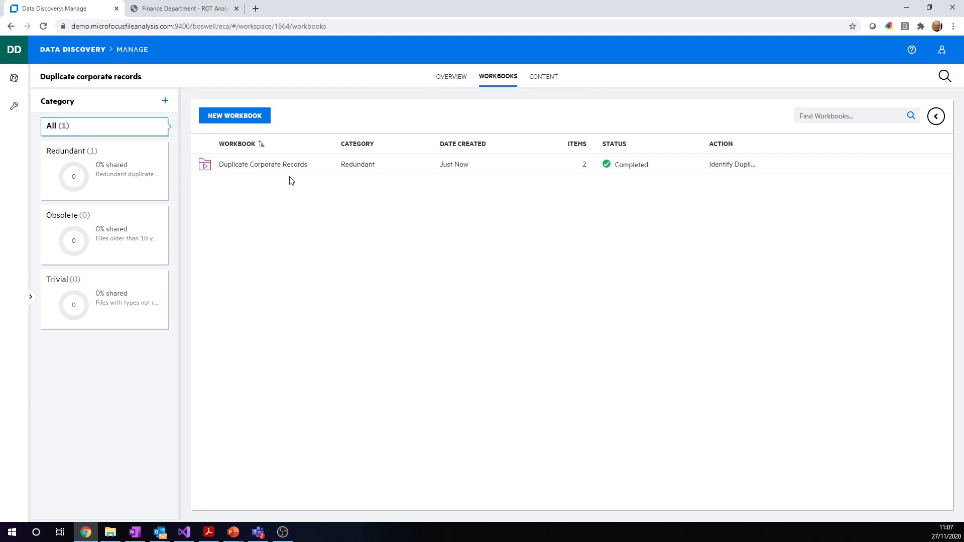
Open the Duplicate Corporate Records workbook's contents and examine the preview and document properties of the Finance and Operations reports
{"action": "left_click", "coordinate": [261, 166]}
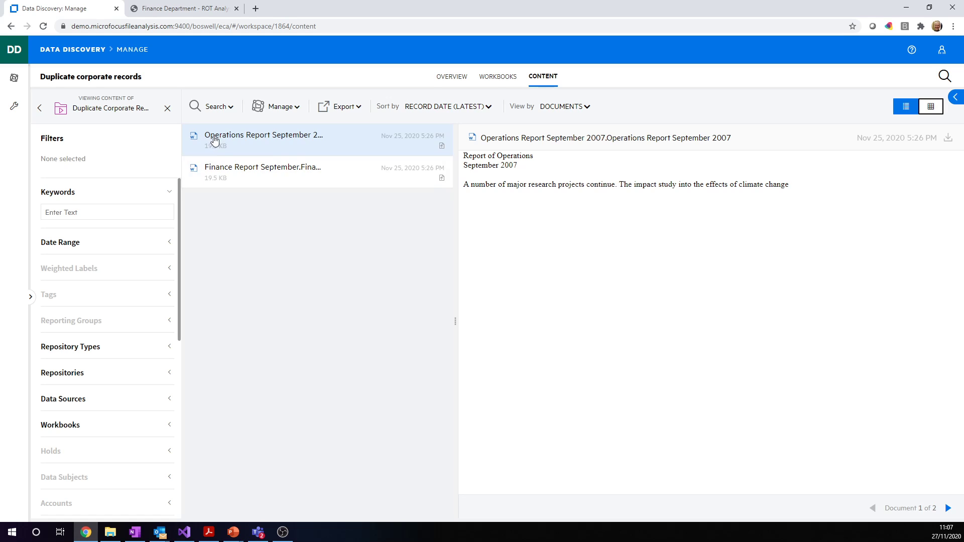
{"action": "left_click", "coordinate": [318, 168]}
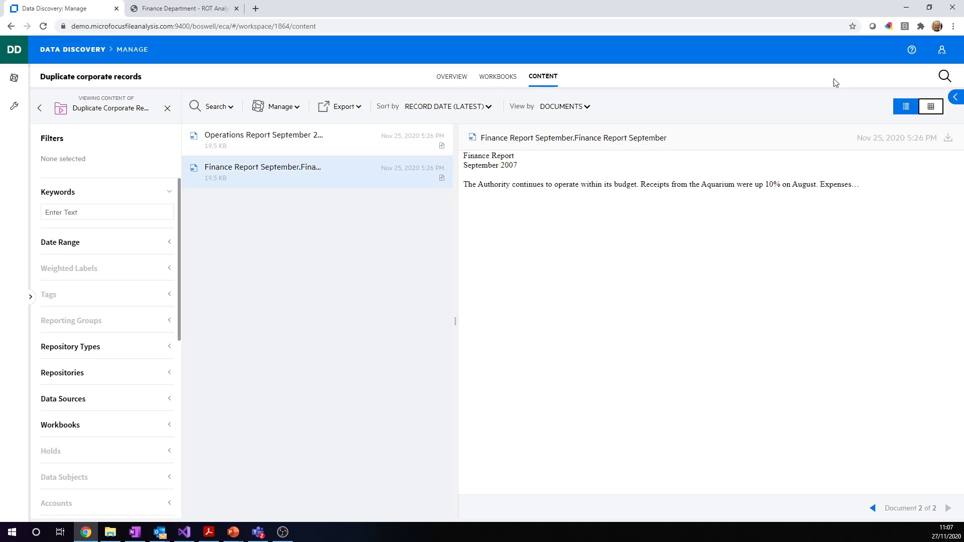
{"action": "left_click", "coordinate": [955, 99]}
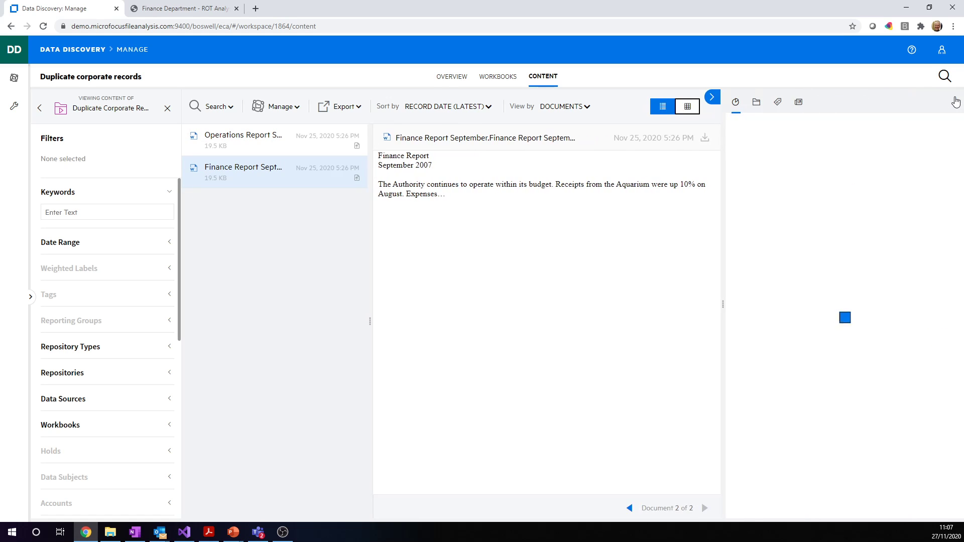
{"action": "left_click", "coordinate": [799, 103]}
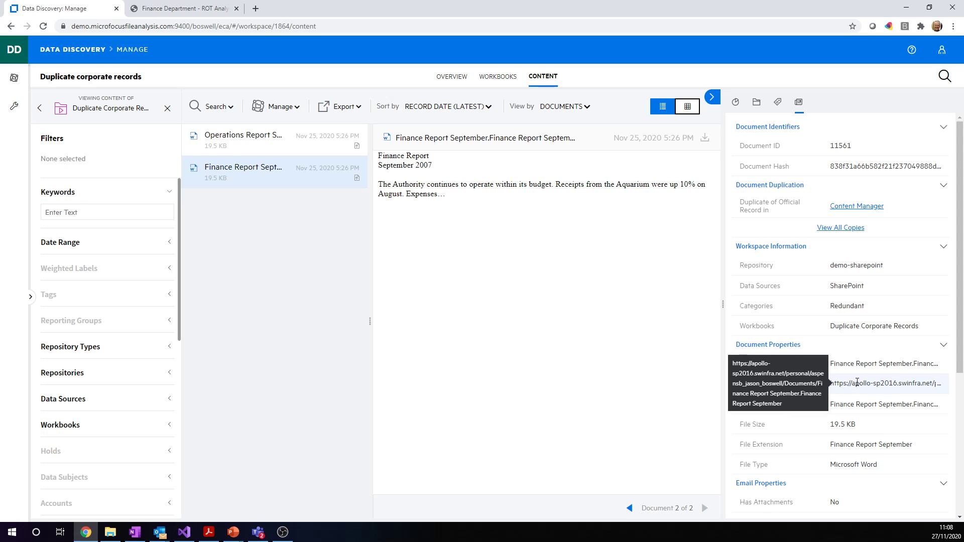
{"action": "left_click", "coordinate": [269, 140]}
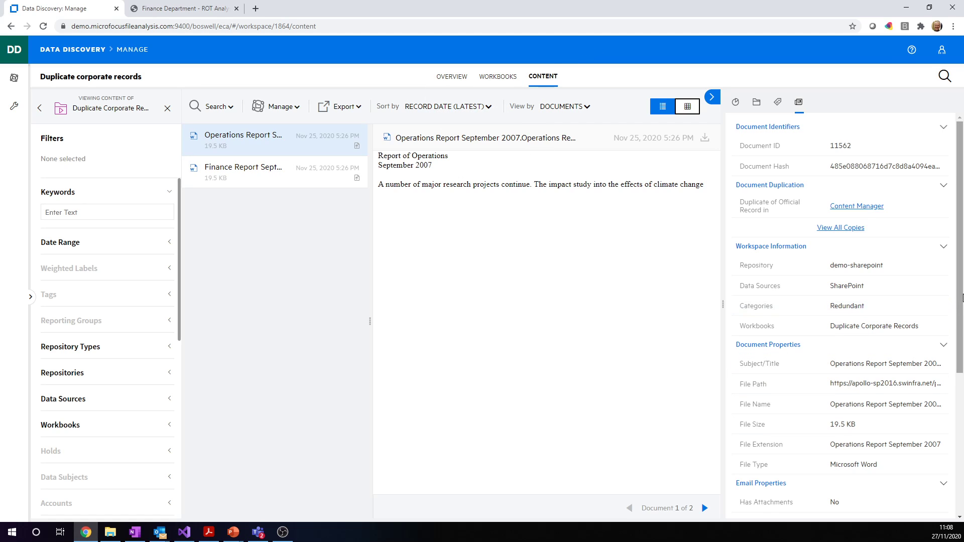
{"action": "scroll", "coordinate": [960, 299], "scroll_direction": "down", "scroll_amount": 5}
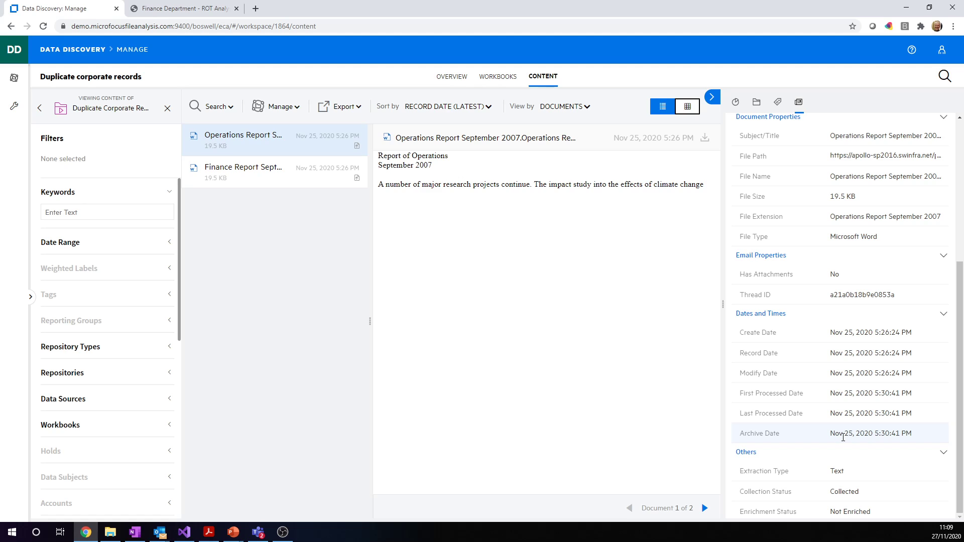
Return to the workbook list and show the activity options and history of the Duplicate Corporate Records workbook
{"action": "left_click", "coordinate": [499, 79]}
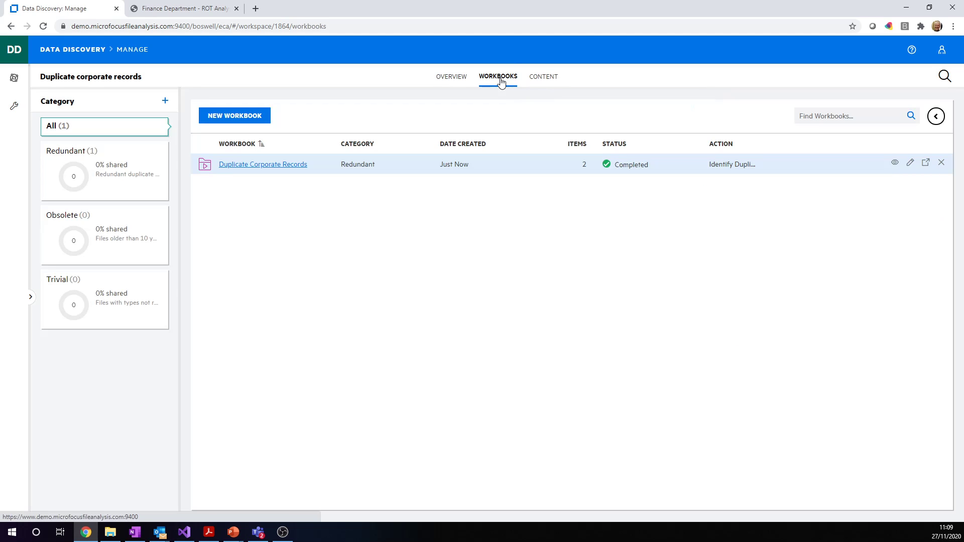
{"action": "left_click", "coordinate": [936, 118]}
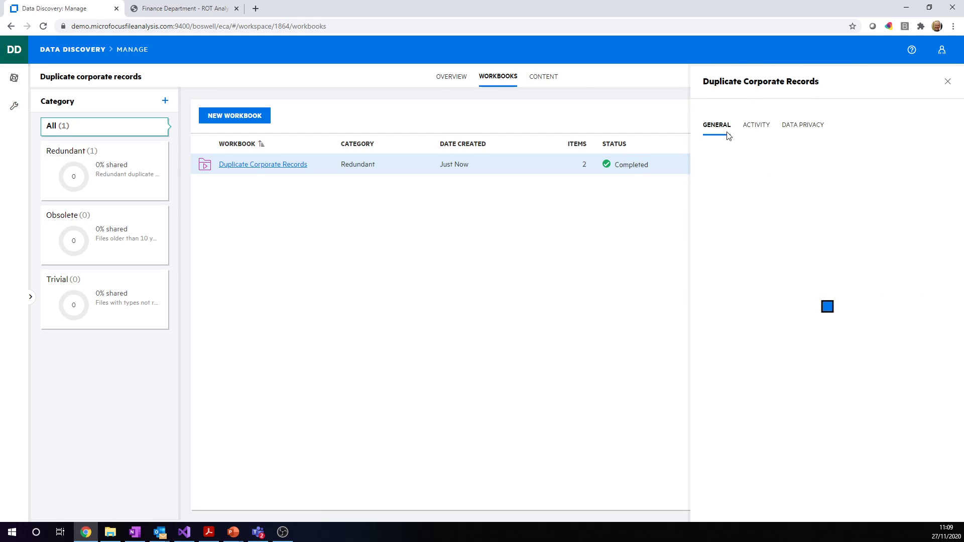
{"action": "left_click", "coordinate": [757, 126]}
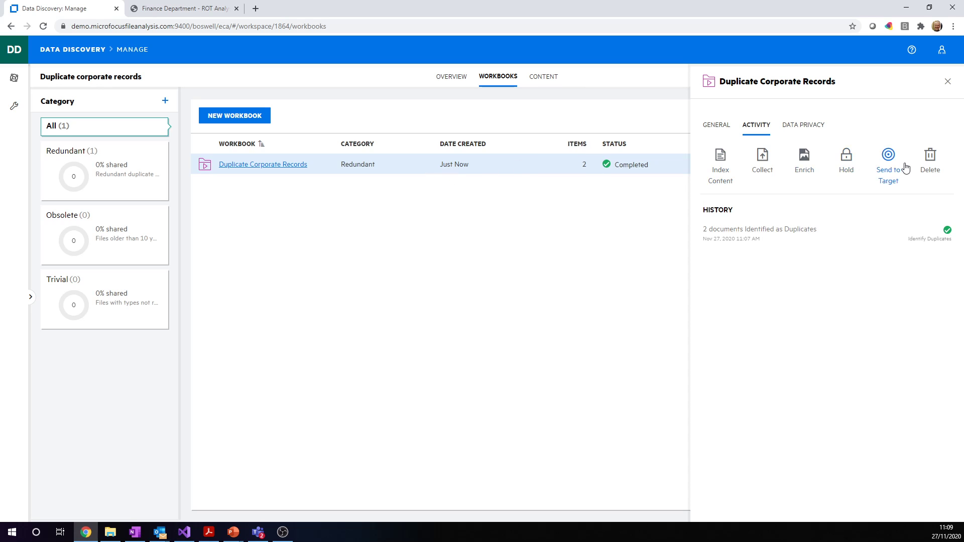
{"action": "left_click", "coordinate": [929, 165]}
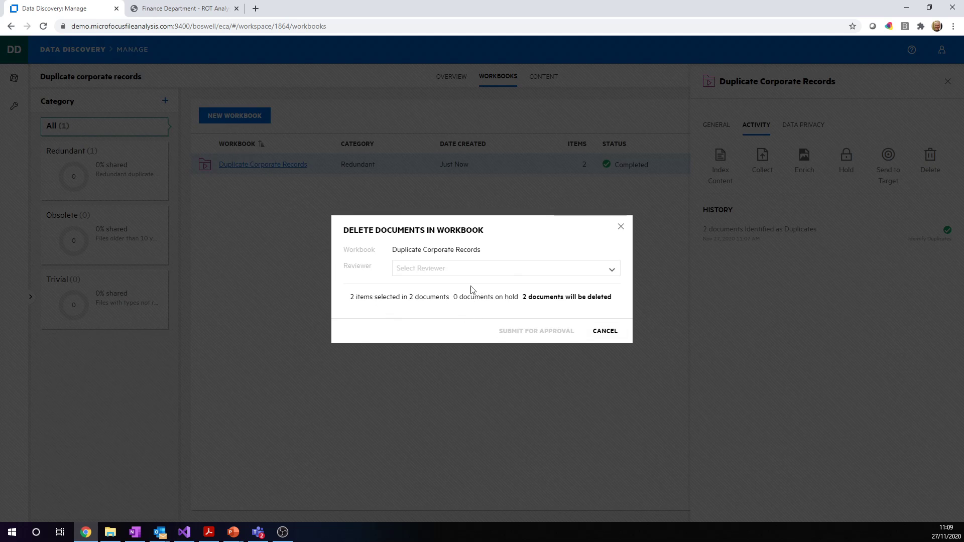
{"action": "left_click", "coordinate": [612, 270]}
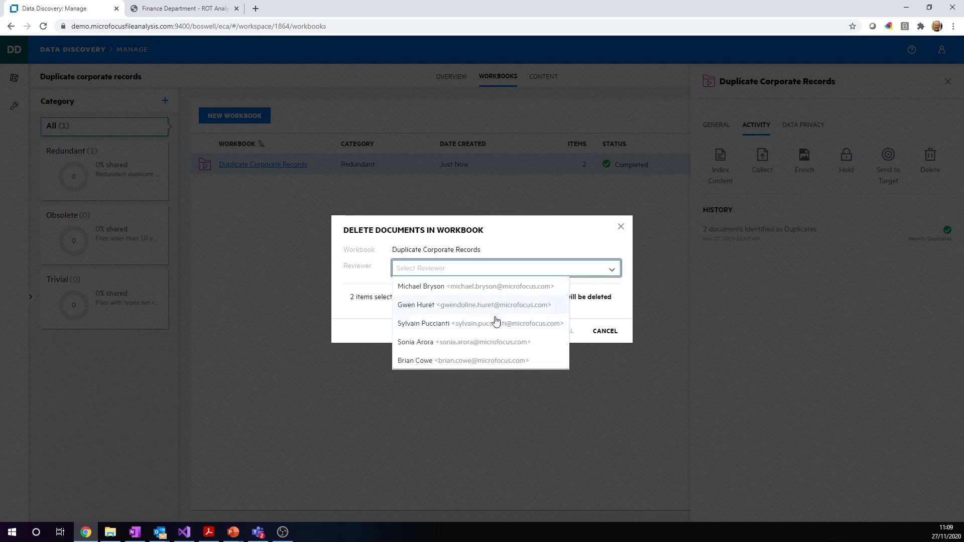
{"action": "left_click", "coordinate": [461, 307]}
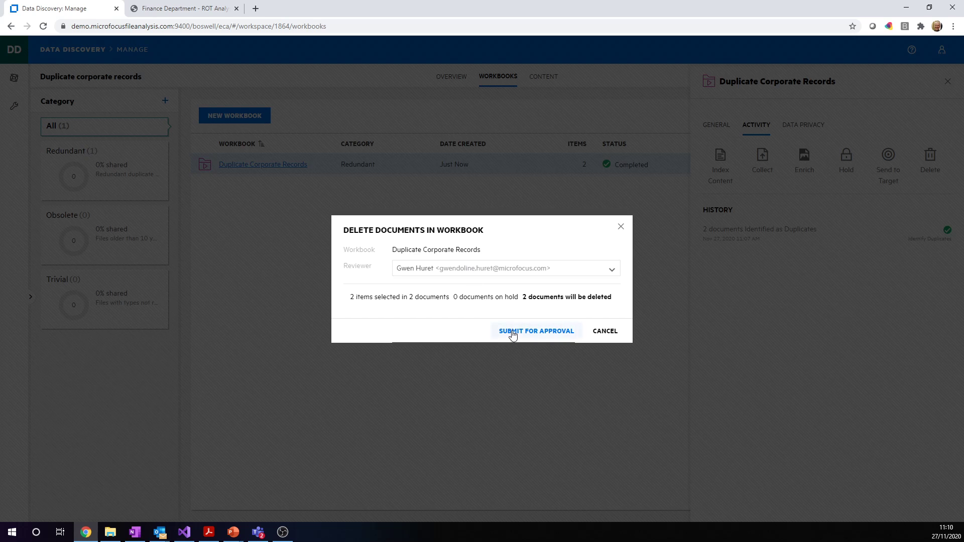
{"action": "left_click", "coordinate": [613, 335]}
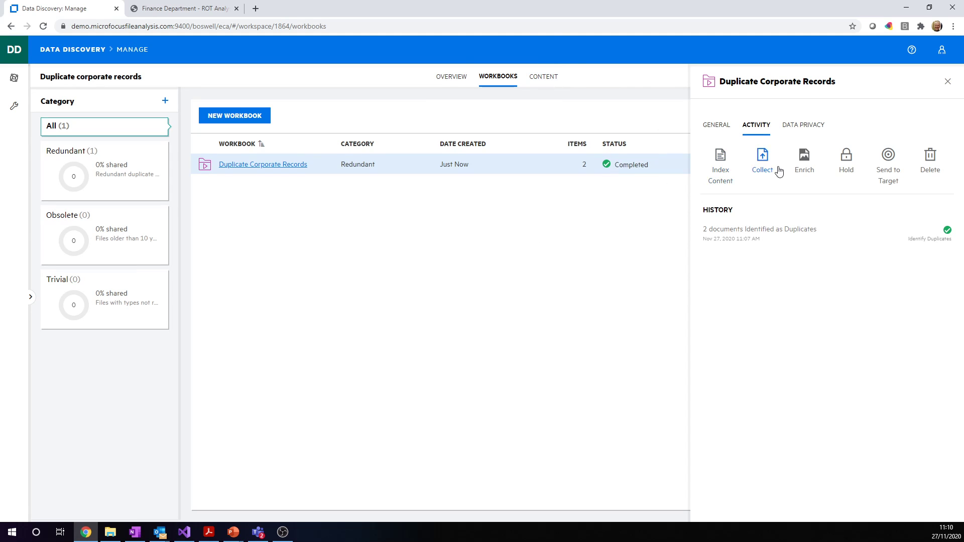
Generate the Duplicate corporate records workspace report, examine the PDF through its data sources and workbooks summary, and return to the workspace overview
{"action": "left_click", "coordinate": [451, 79]}
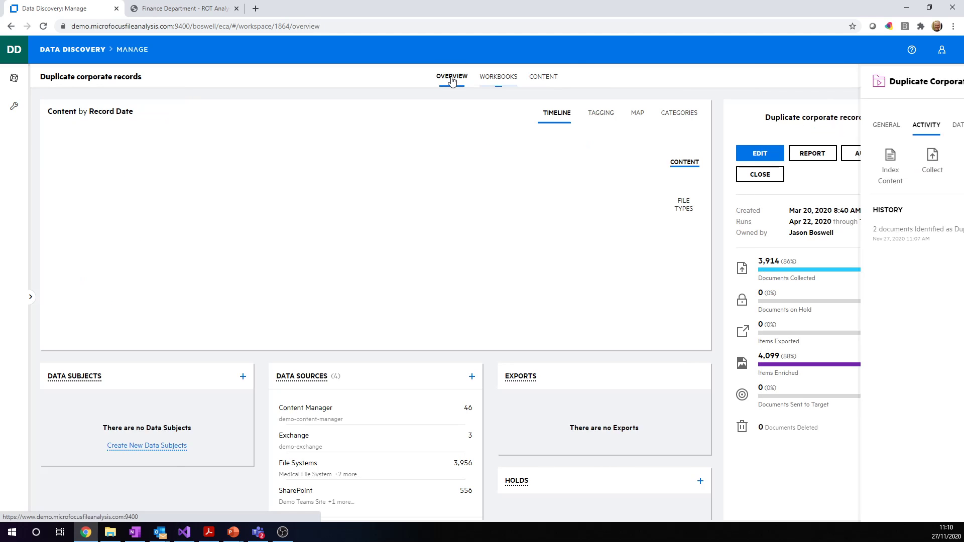
{"action": "left_click", "coordinate": [812, 157]}
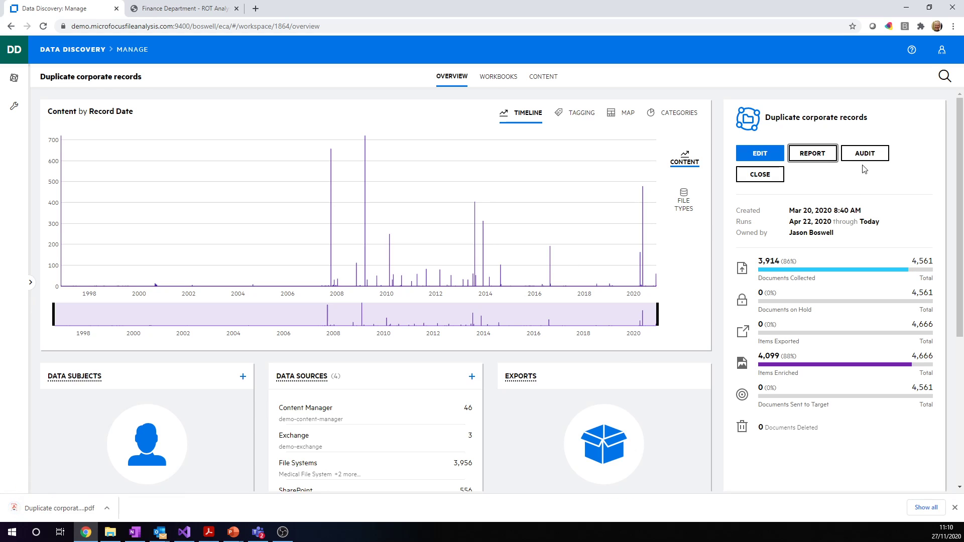
{"action": "left_click", "coordinate": [60, 508]}
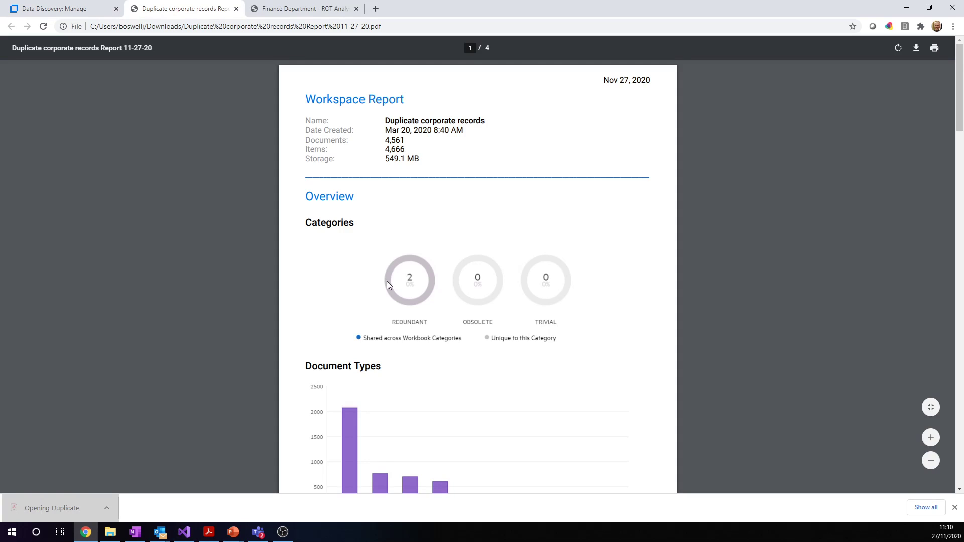
{"action": "scroll", "coordinate": [419, 371], "scroll_direction": "down", "scroll_amount": 20}
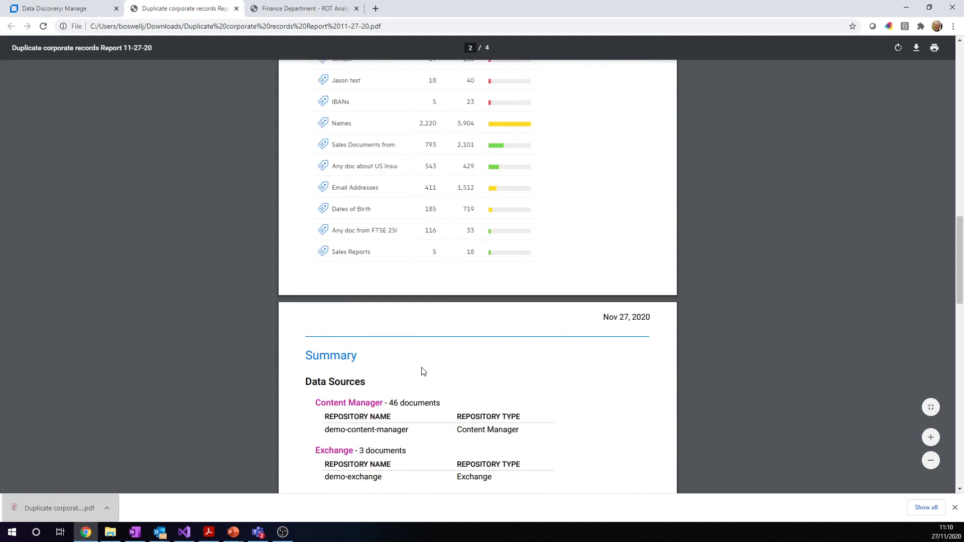
{"action": "scroll", "coordinate": [422, 371], "scroll_direction": "down", "scroll_amount": 1}
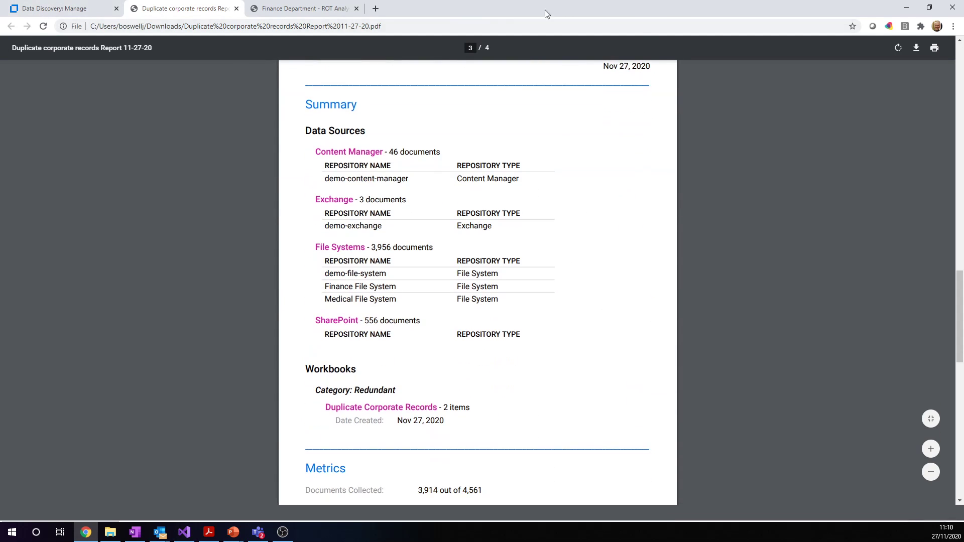
{"action": "left_click", "coordinate": [62, 8]}
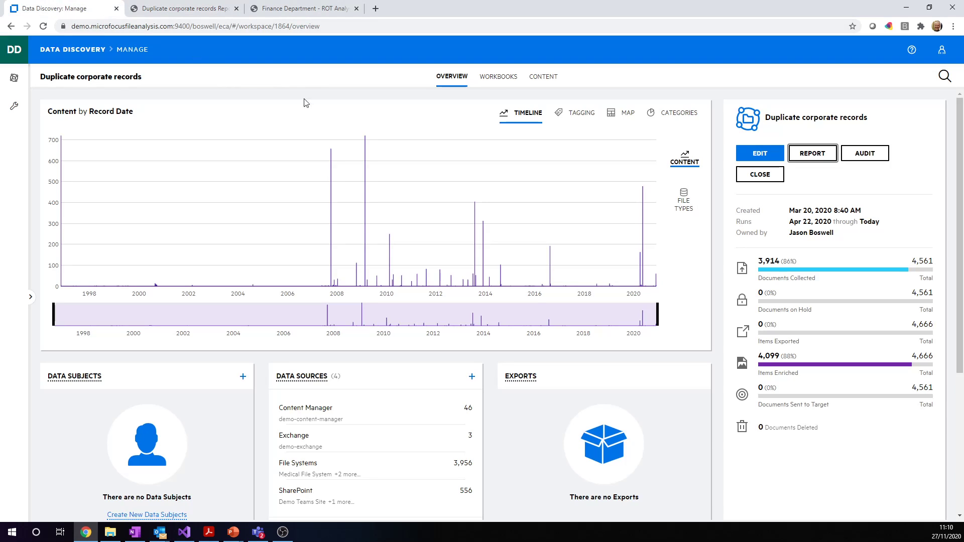
Examine the audit records of the Duplicate corporate records workspace and return to its workbook list
{"action": "left_click", "coordinate": [866, 156]}
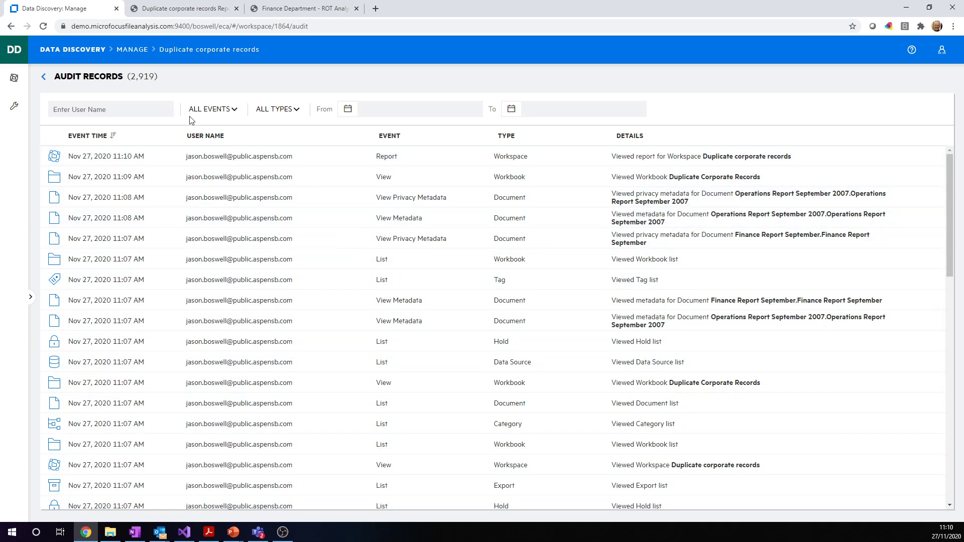
{"action": "left_click", "coordinate": [43, 77]}
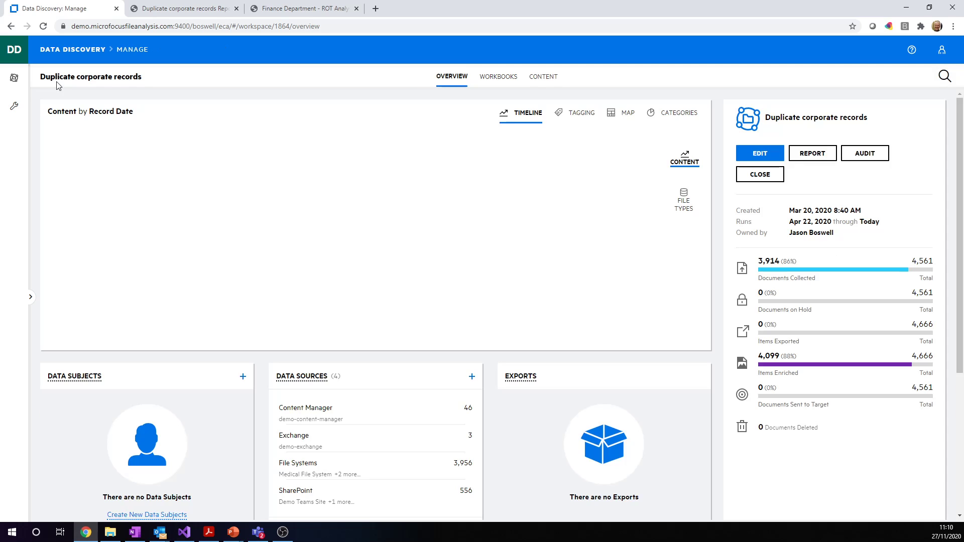
{"action": "left_click", "coordinate": [504, 81]}
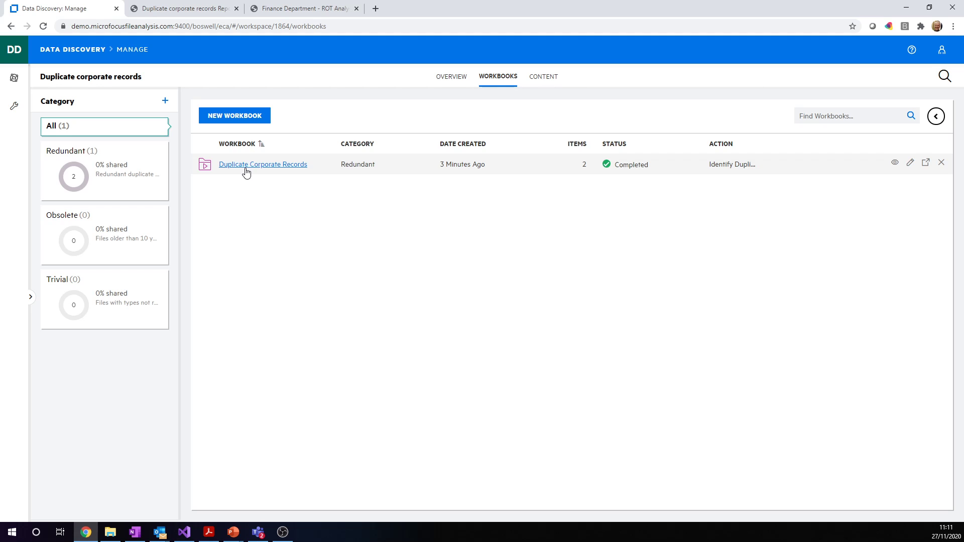
Leave the workspace and go to the Data Discovery home page
{"action": "left_click", "coordinate": [15, 50]}
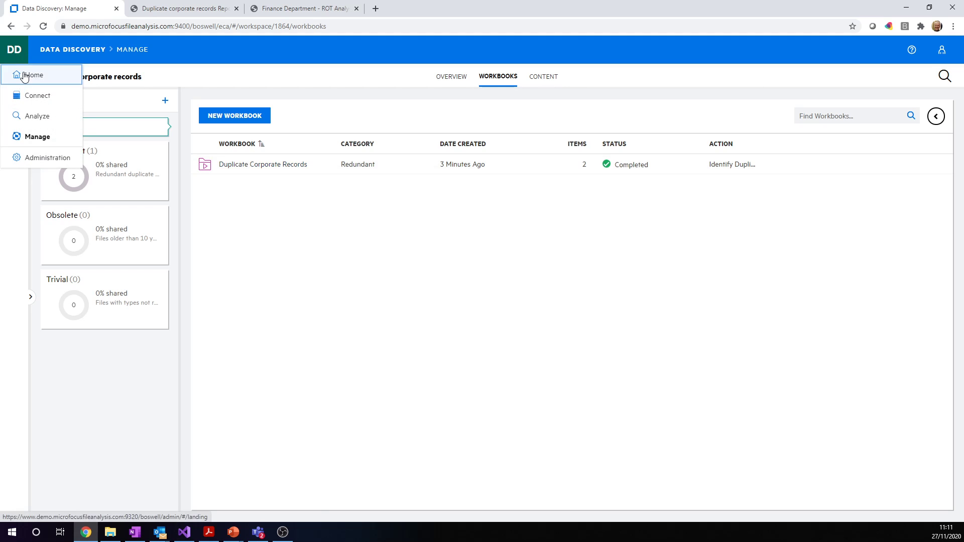
{"action": "left_click", "coordinate": [28, 76]}
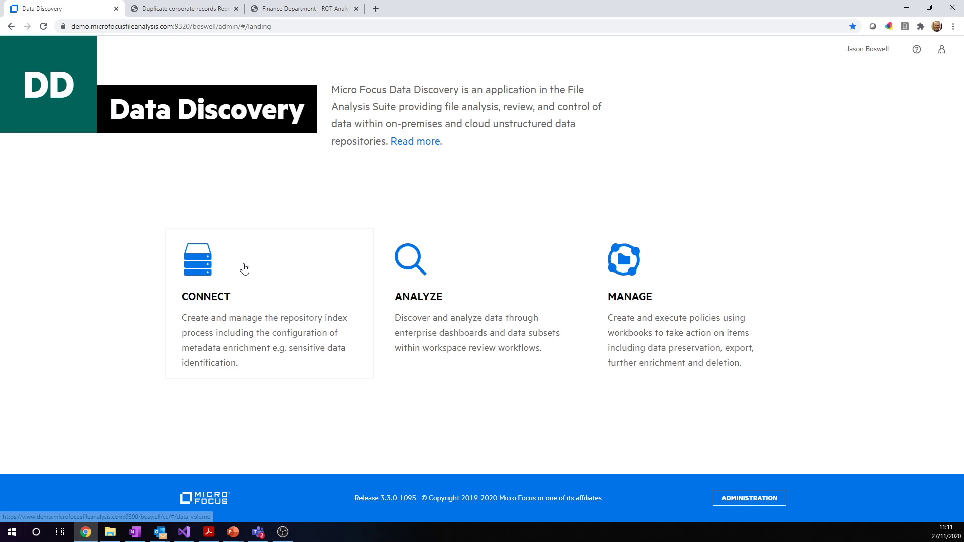